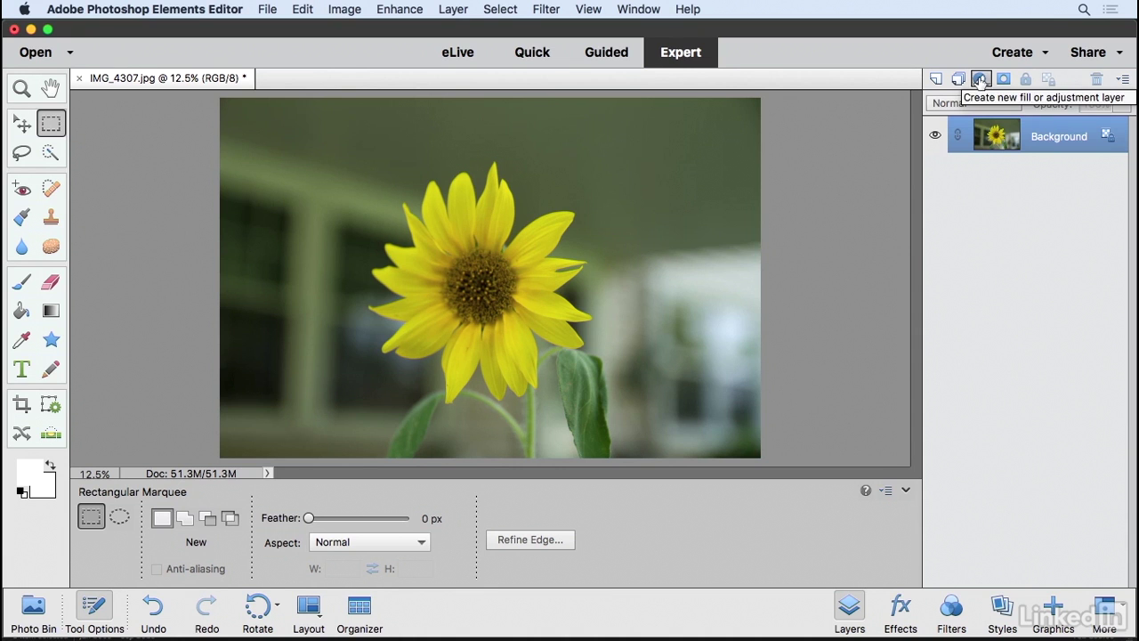
# - Add a trial Hue/Saturation layer, shift the sunflower green, then reset the hue to 0
pyautogui.click(980, 79)
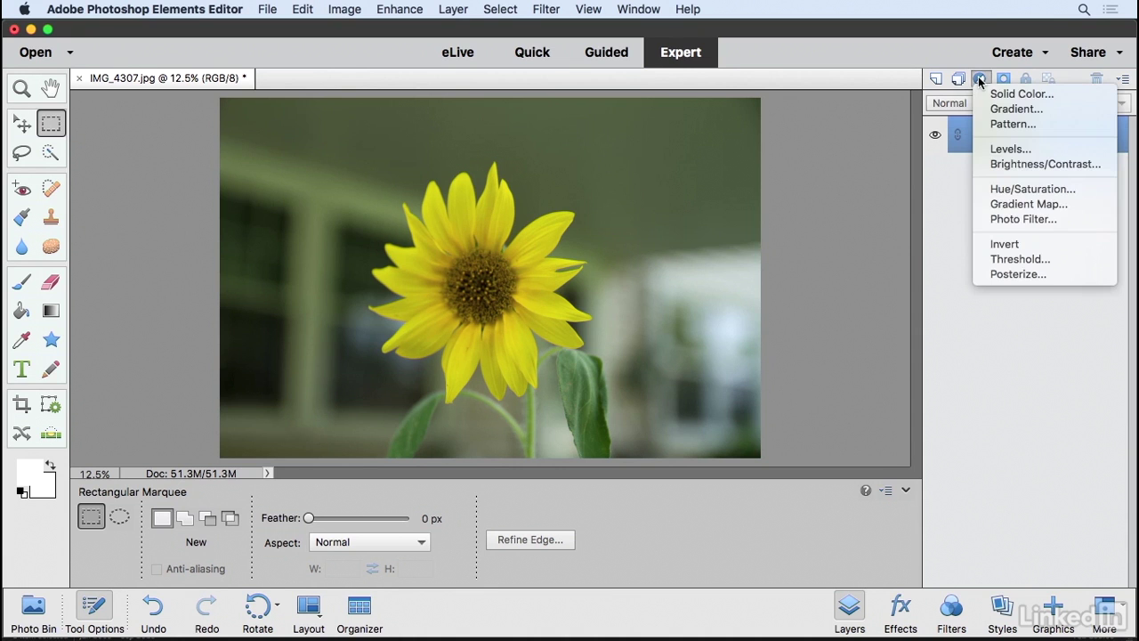
pyautogui.click(1024, 190)
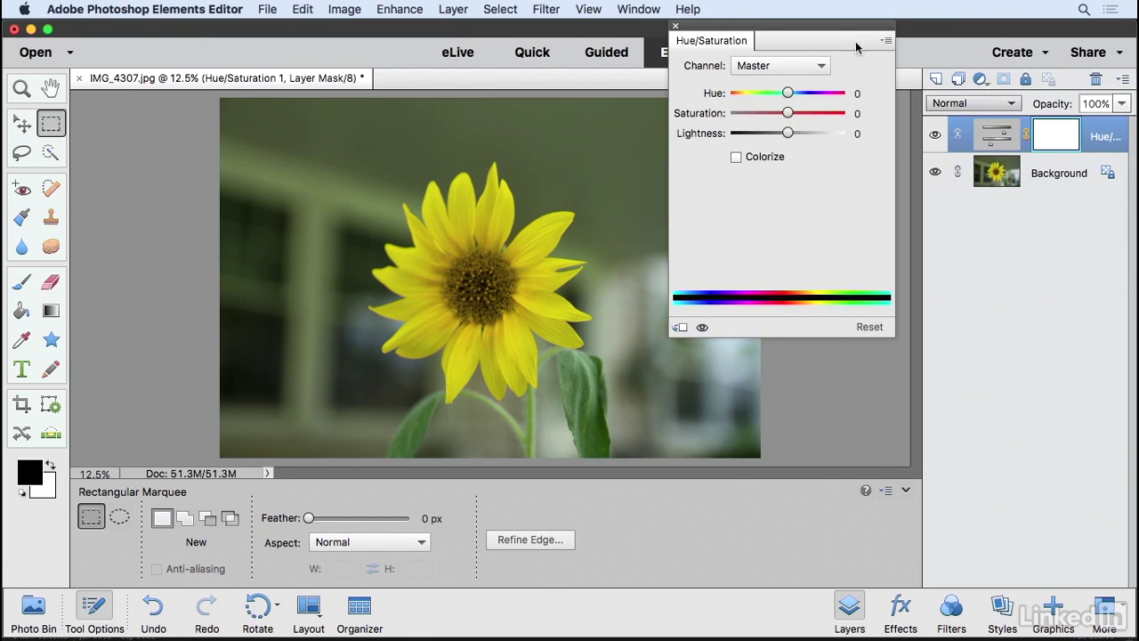
pyautogui.moveTo(790, 94); pyautogui.dragTo(827, 98)
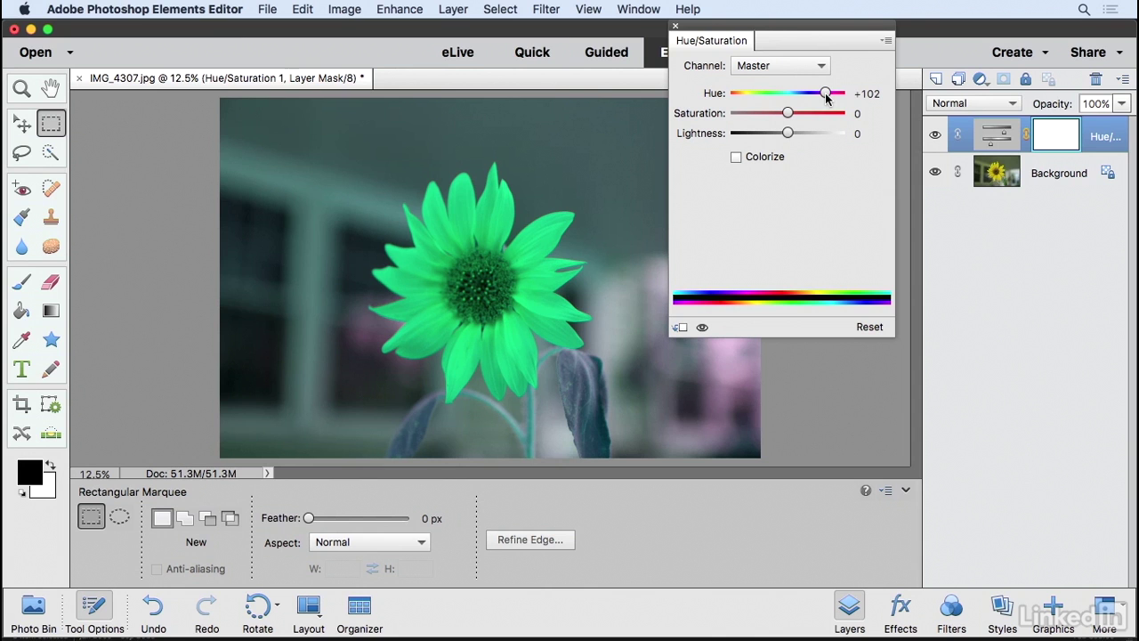
pyautogui.click(870, 326)
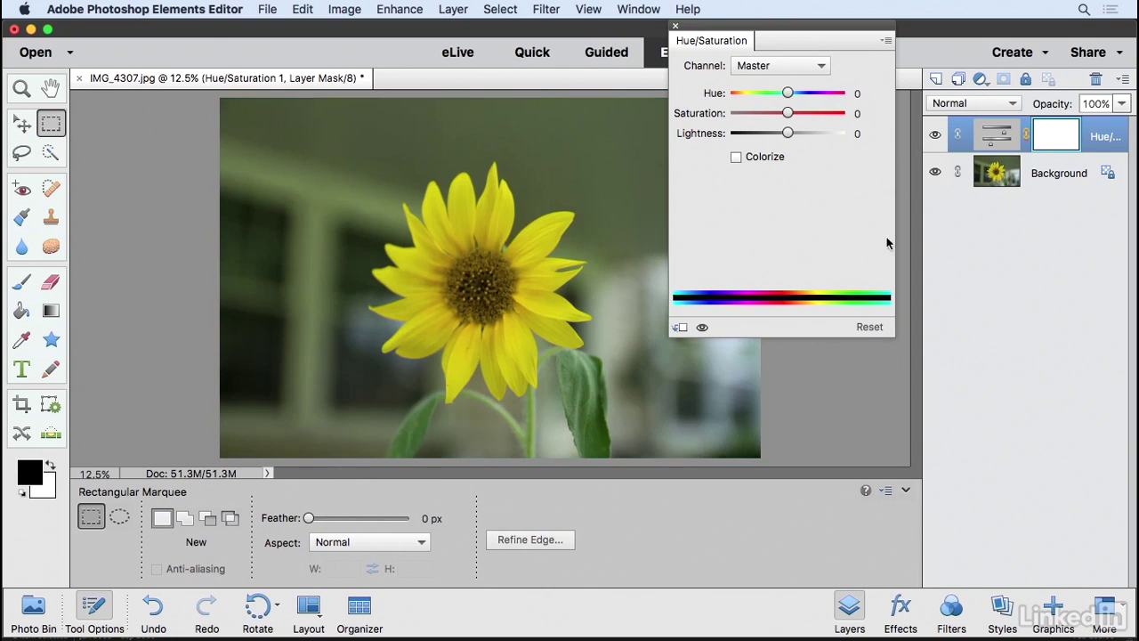
pyautogui.click(675, 26)
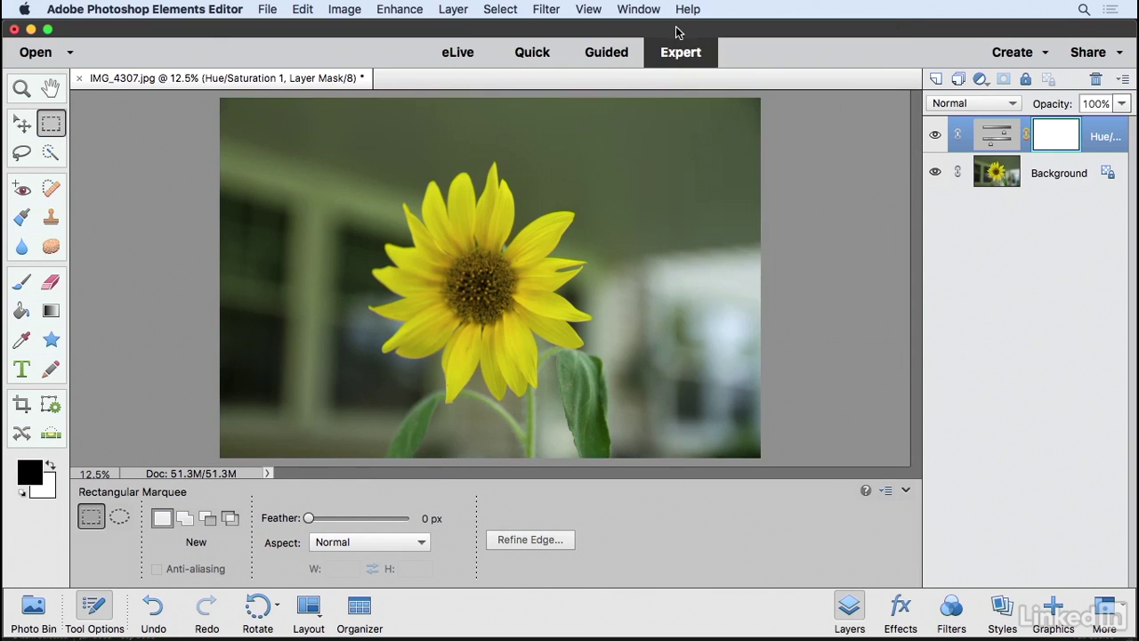
# - Delete the Hue/Saturation 1 layer and select a rectangle over the photo's upper right
pyautogui.click(1088, 137)
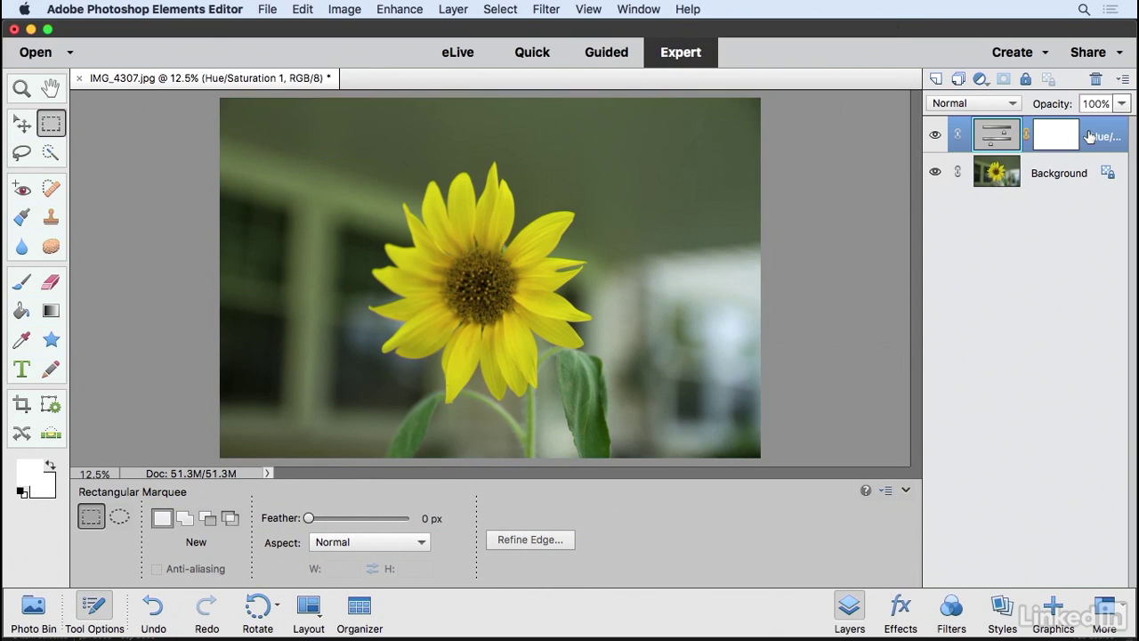
pyautogui.click(1096, 78)
pyautogui.click(720, 247)
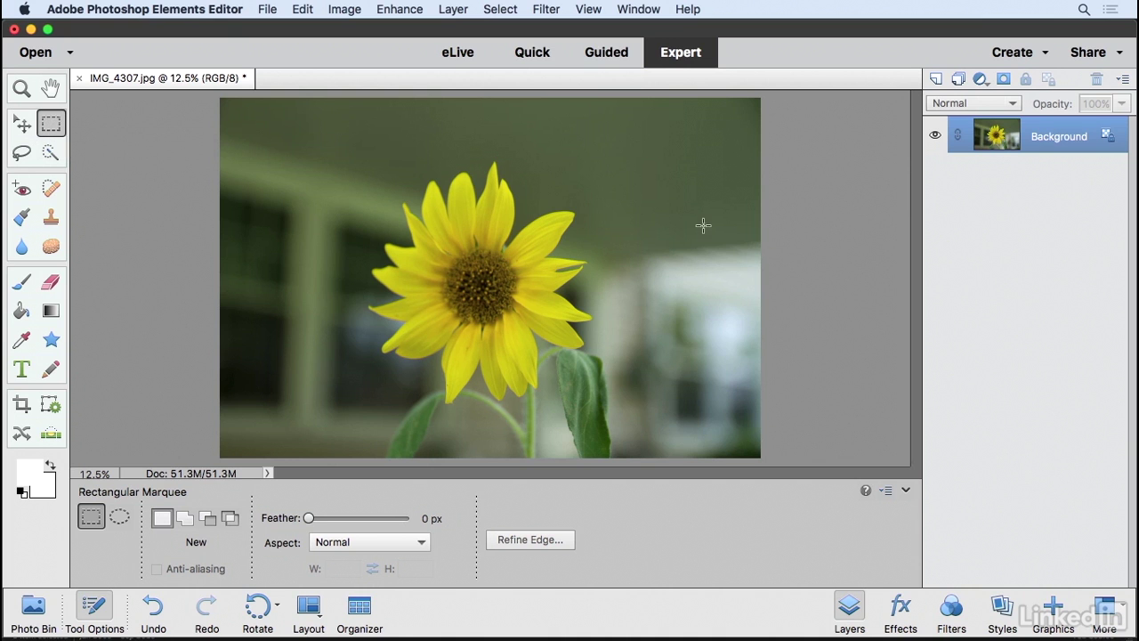
pyautogui.moveTo(547, 124); pyautogui.dragTo(739, 336)
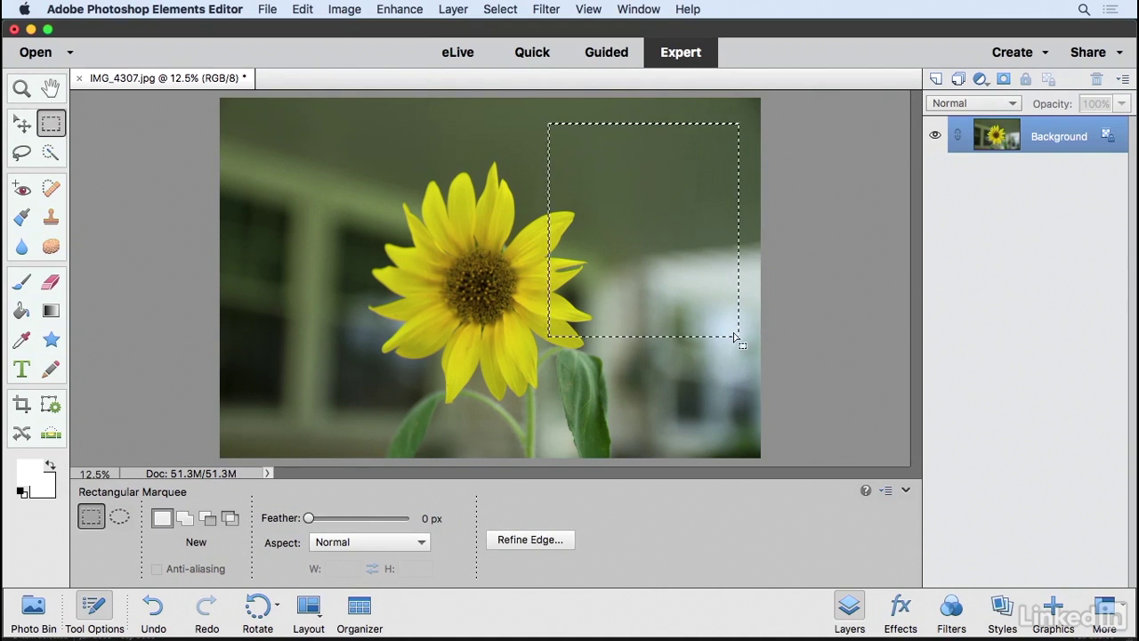
# - Add a Hue/Saturation layer masked to the rectangle, shift its hue, and move the panel aside
pyautogui.click(980, 79)
pyautogui.click(1022, 190)
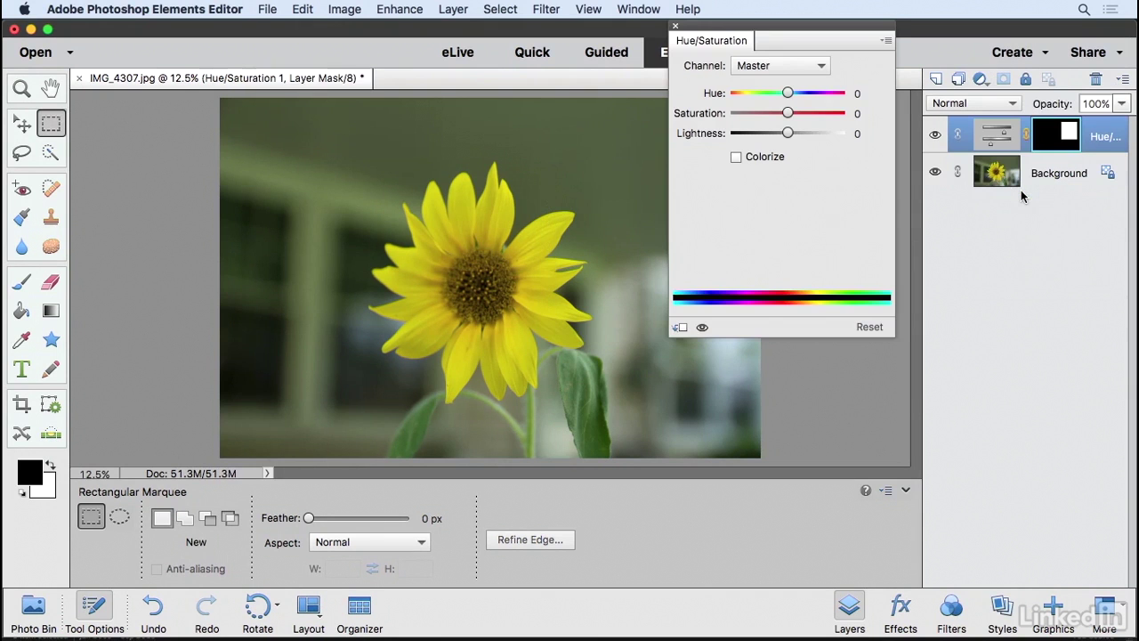
pyautogui.moveTo(788, 92); pyautogui.dragTo(830, 100)
pyautogui.moveTo(771, 33); pyautogui.dragTo(821, 91)
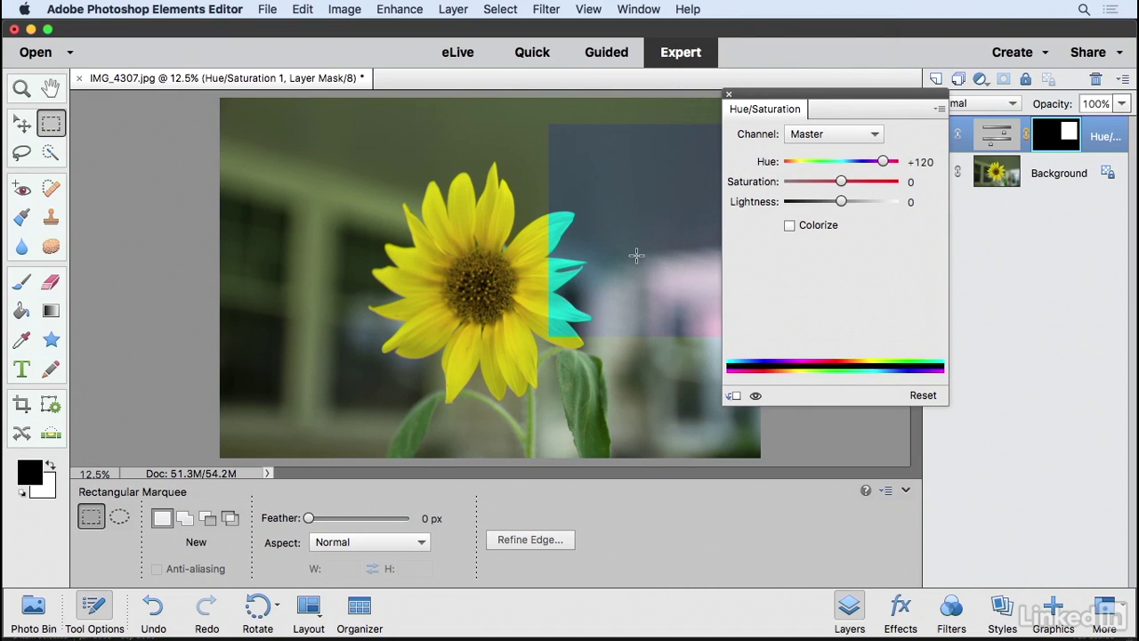
# - Reset the hue to default and delete the masked Hue/Saturation layer
pyautogui.click(921, 397)
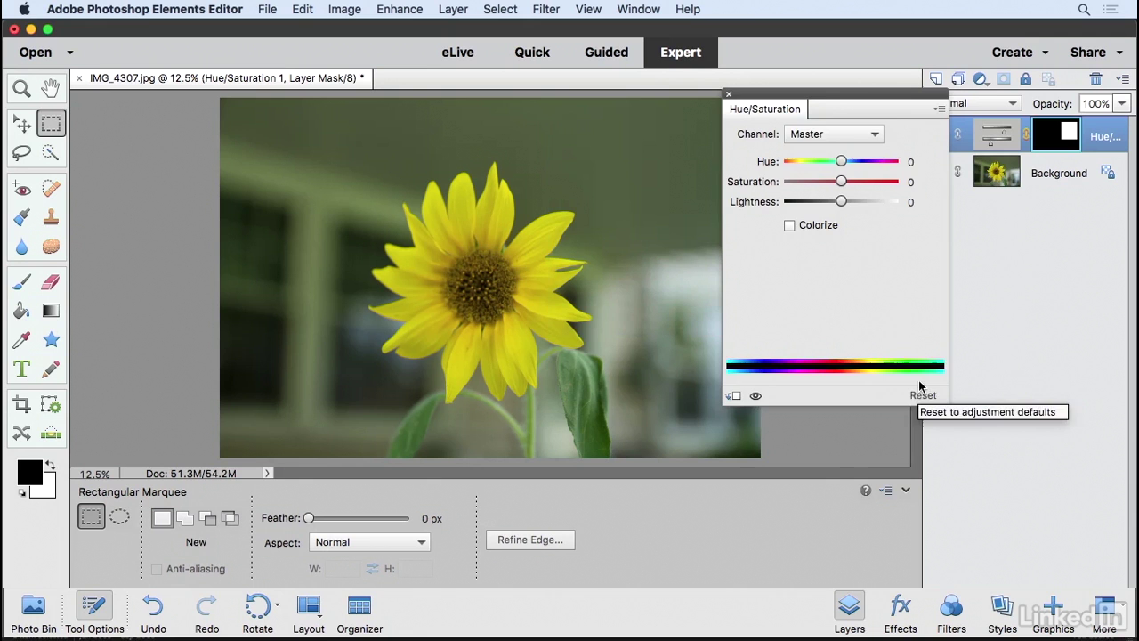
pyautogui.click(728, 95)
pyautogui.click(1104, 139)
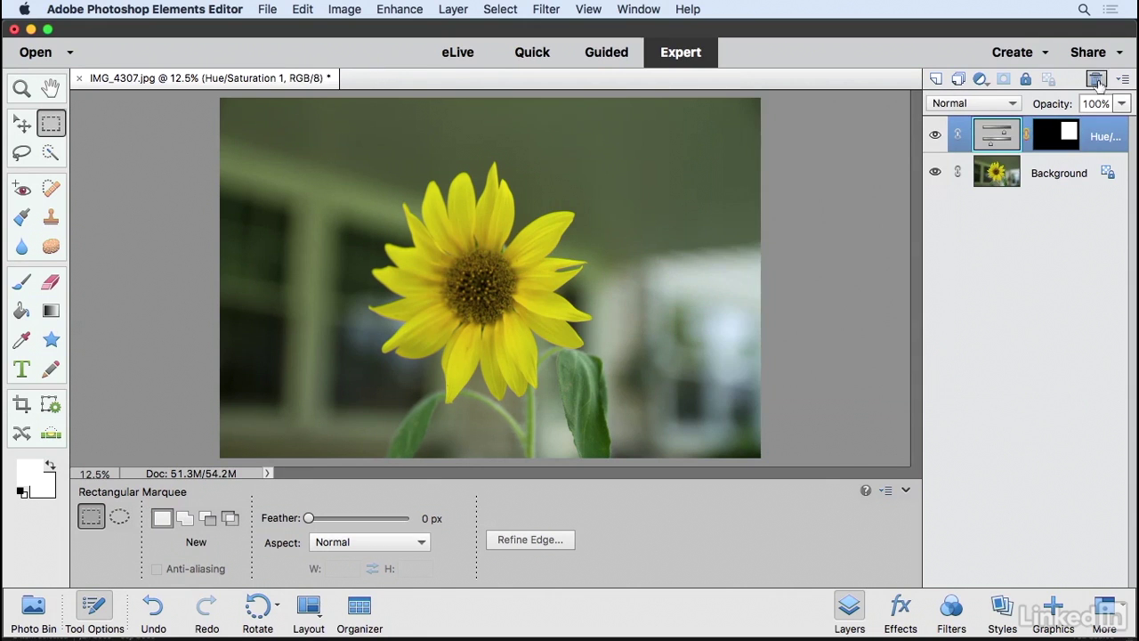
pyautogui.click(1096, 79)
pyautogui.click(695, 245)
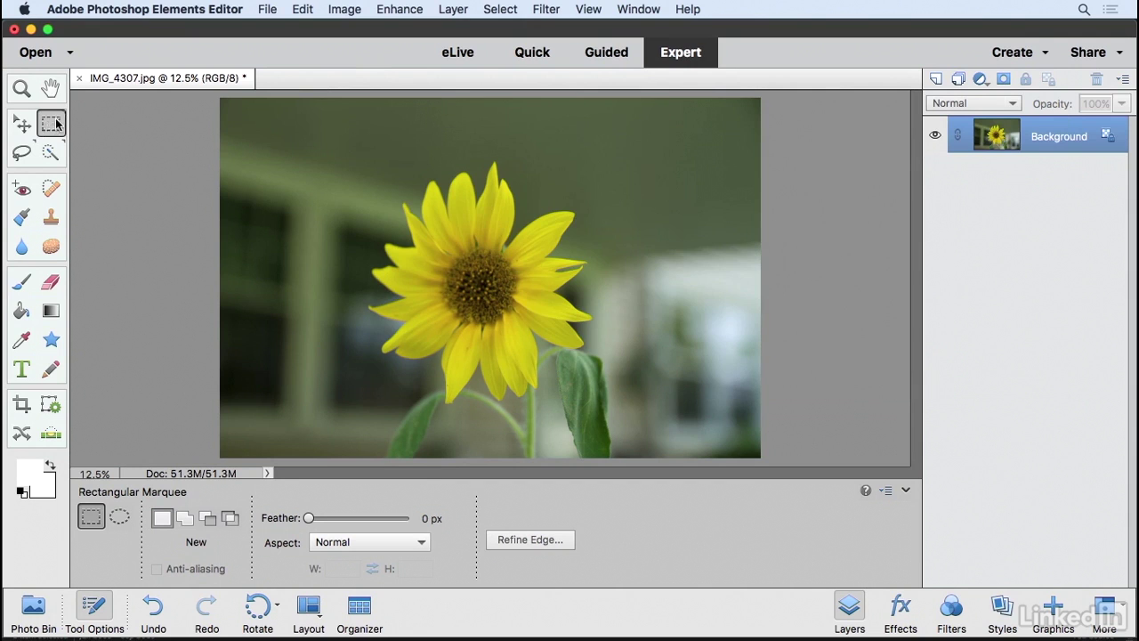
# - With Elliptical Marquee, replace a trial circle over the flower with one in the upper-right background
pyautogui.click(120, 517)
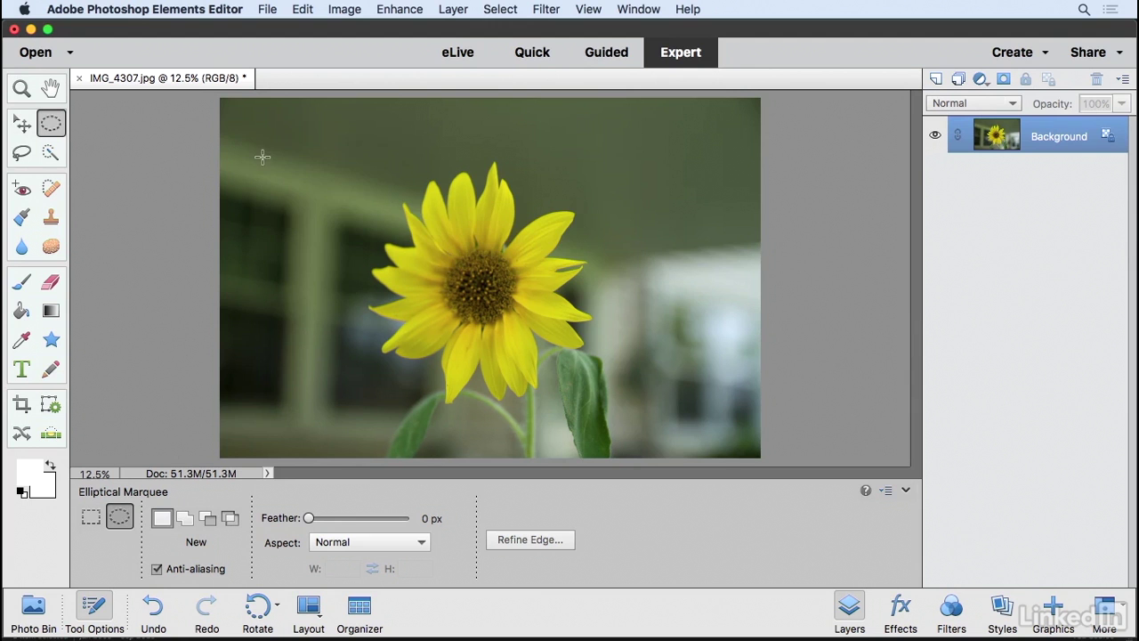
pyautogui.moveTo(262, 155); pyautogui.dragTo(432, 352)
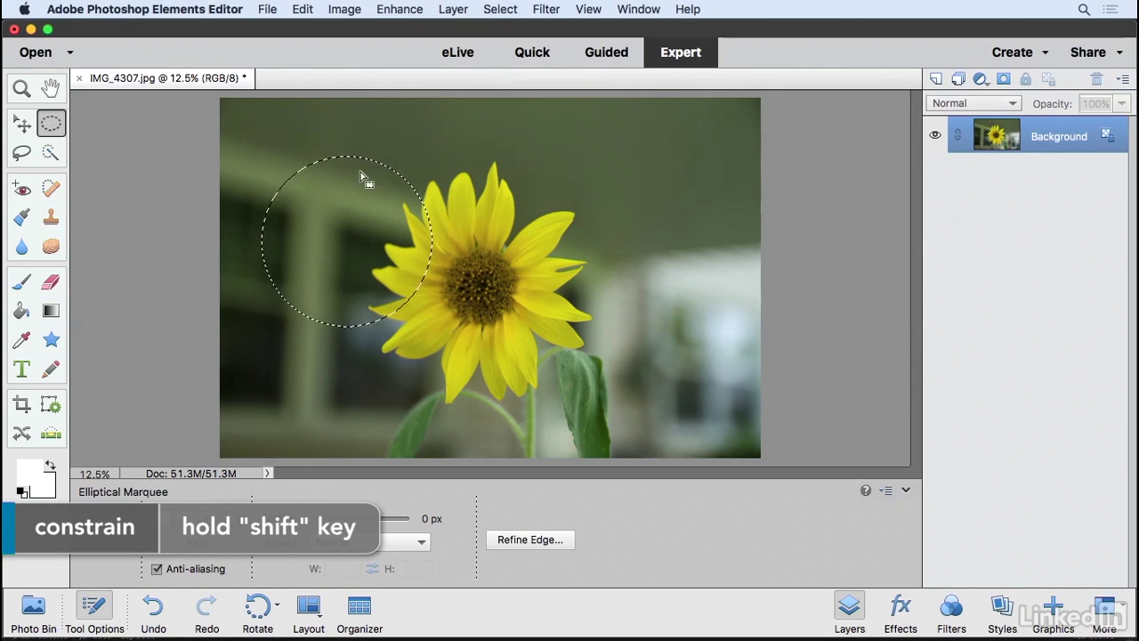
pyautogui.click(285, 129)
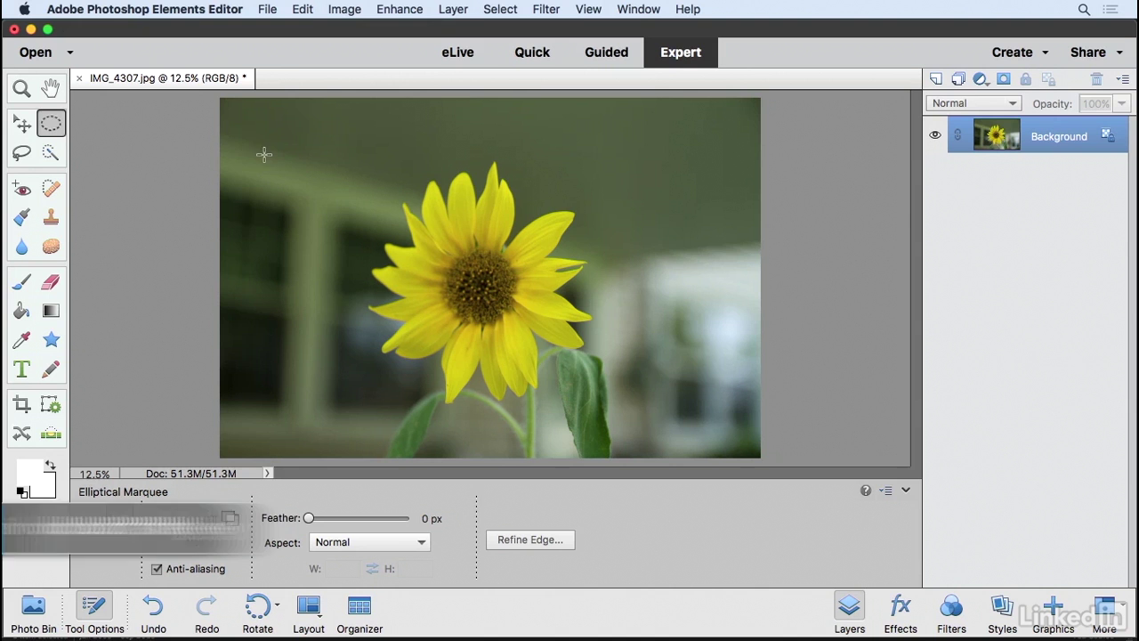
pyautogui.moveTo(590, 145); pyautogui.dragTo(738, 289)
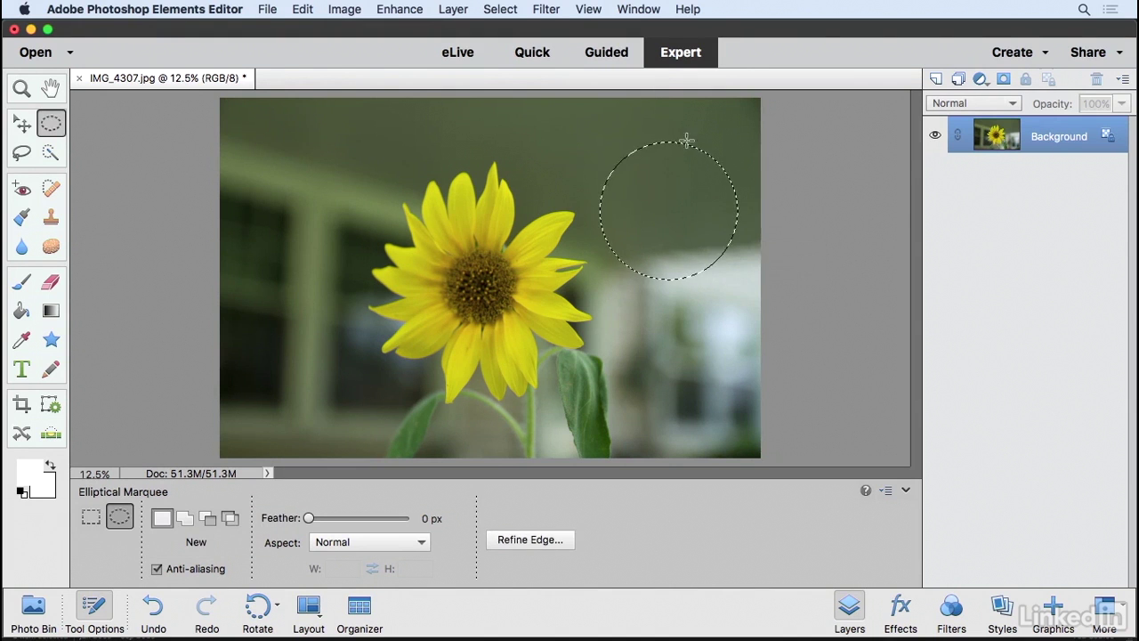
pyautogui.click(501, 9)
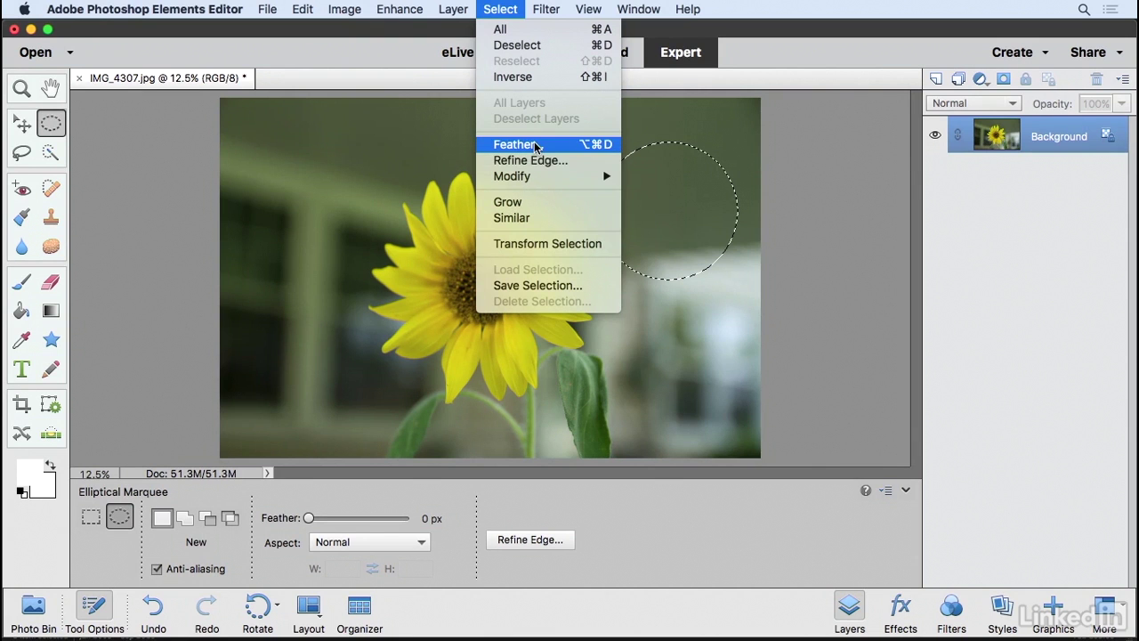
# - Feather the circular selection by 20 pixels
pyautogui.click(535, 146)
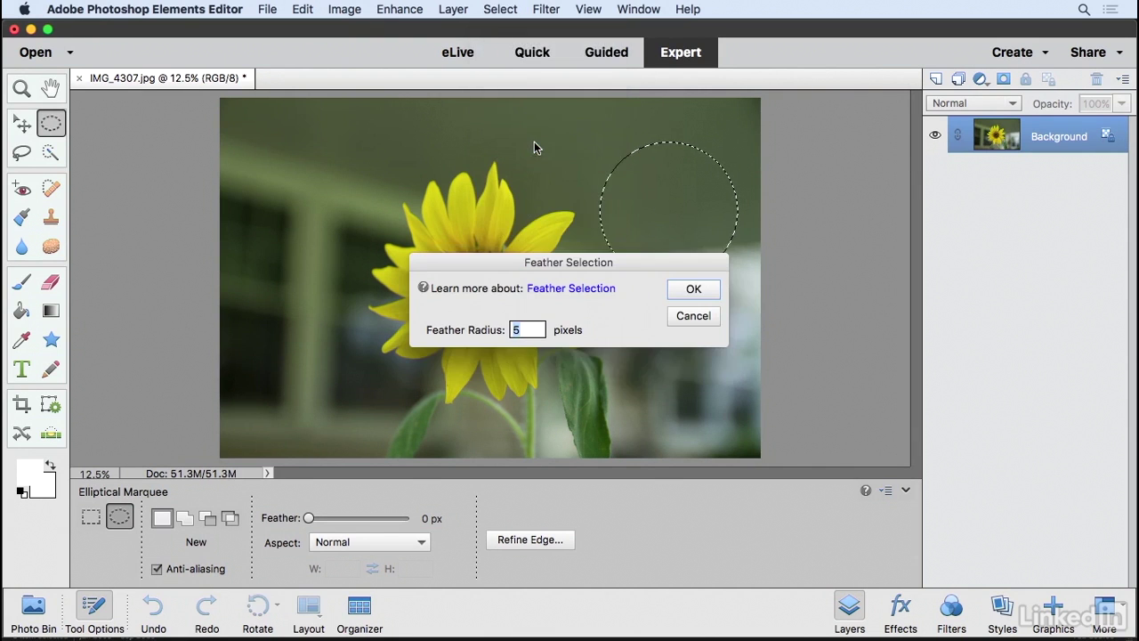
pyautogui.write('20')
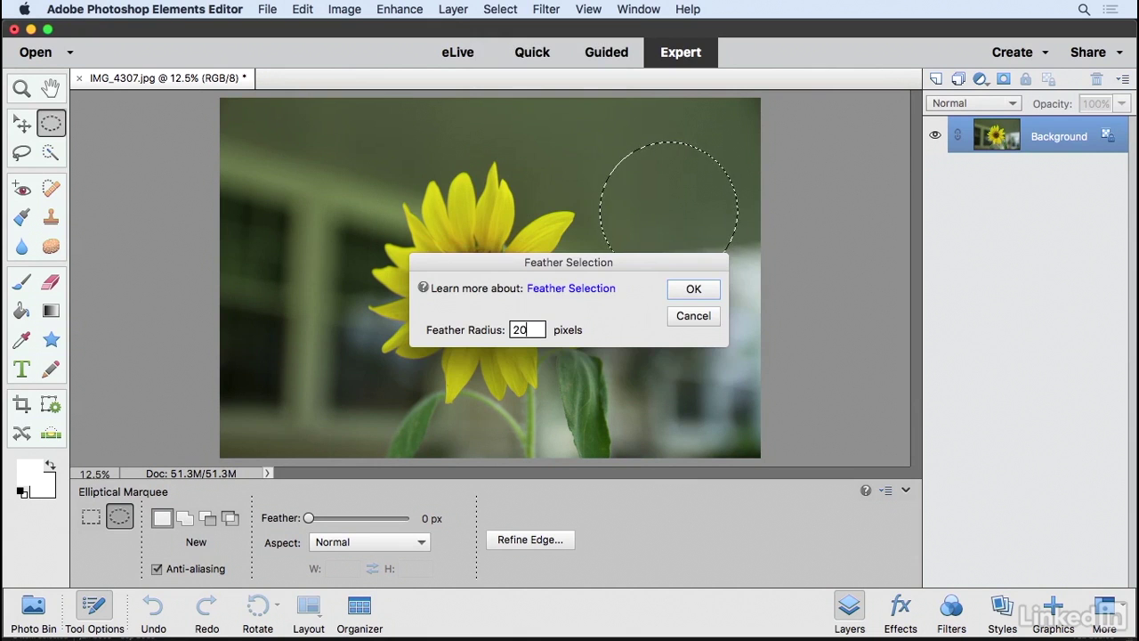
pyautogui.click(687, 292)
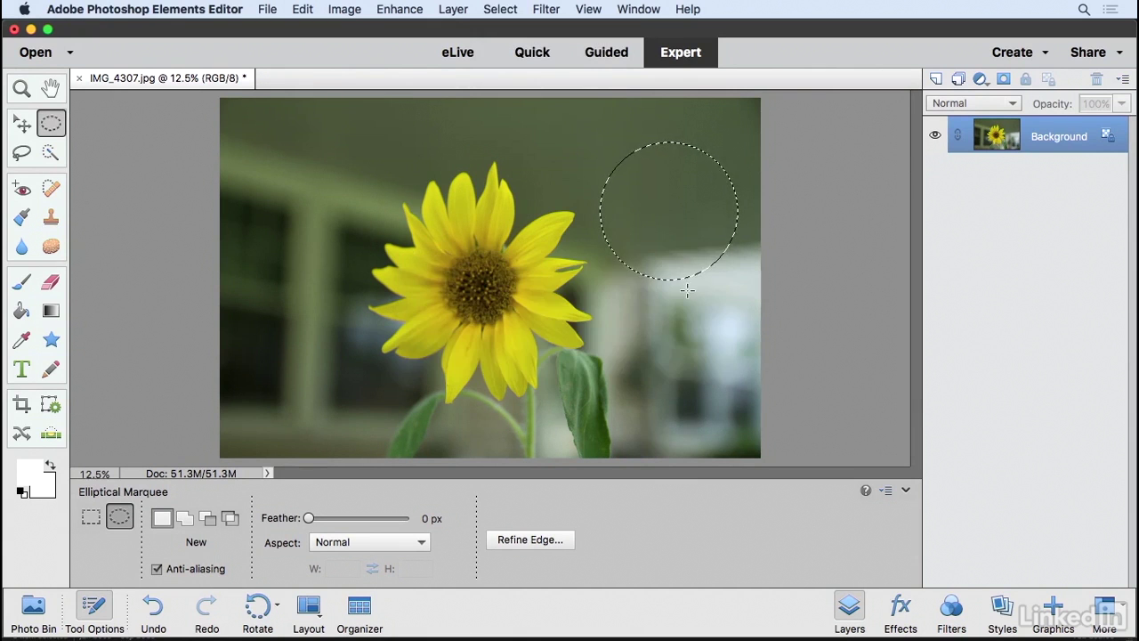
# - Fill the feathered circle with white, then undo the fill and deselect
pyautogui.click(301, 8)
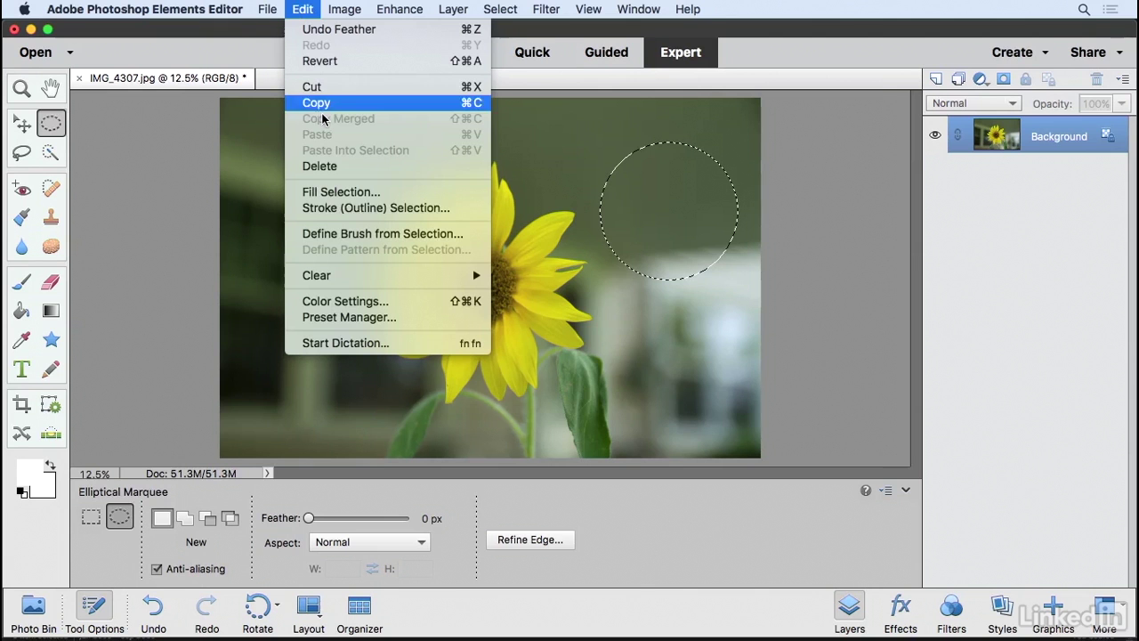
pyautogui.click(330, 193)
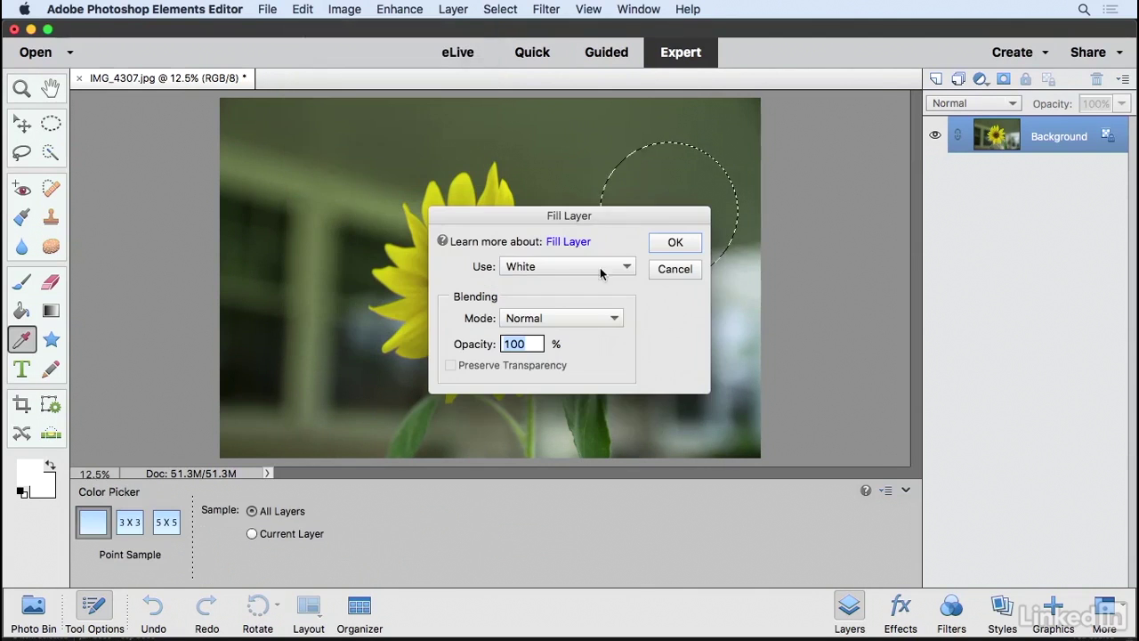
pyautogui.click(674, 246)
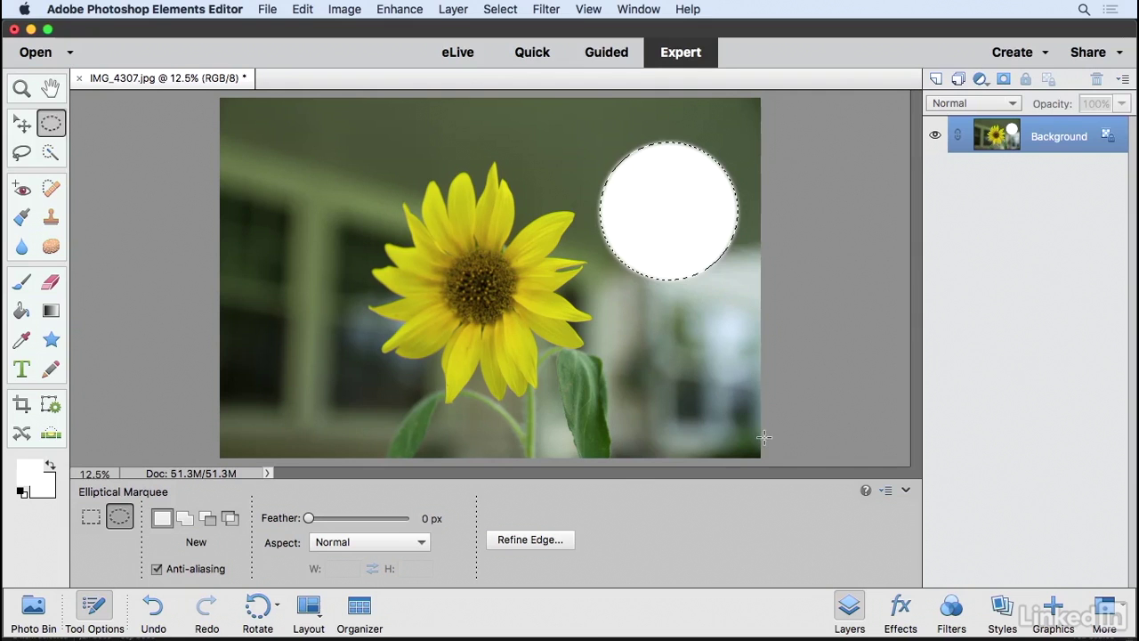
pyautogui.click(156, 608)
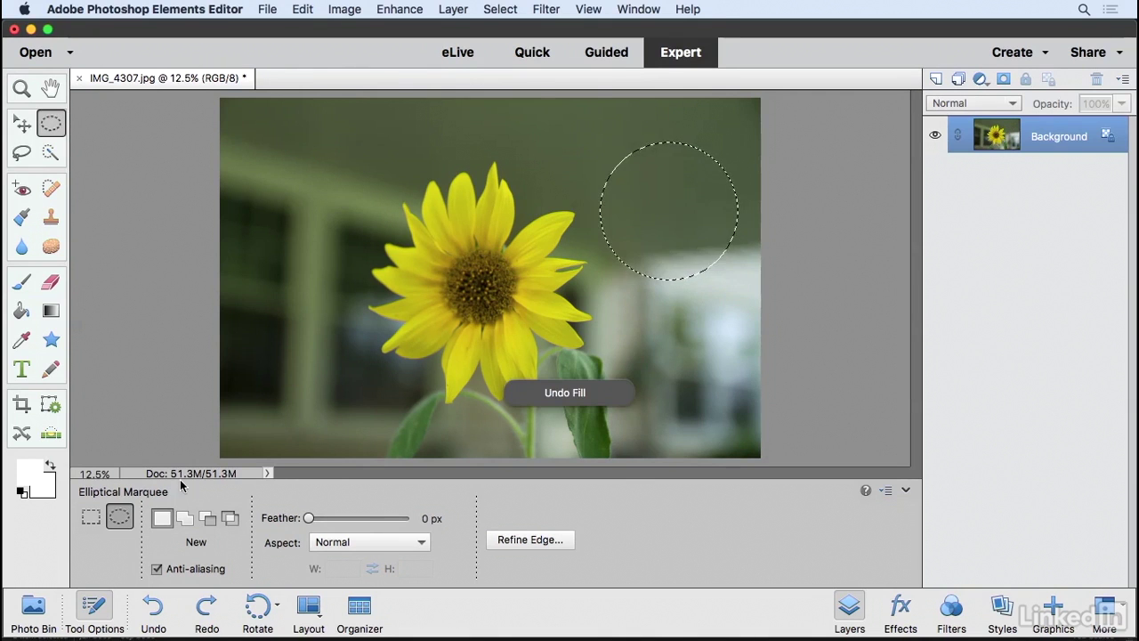
pyautogui.click(540, 119)
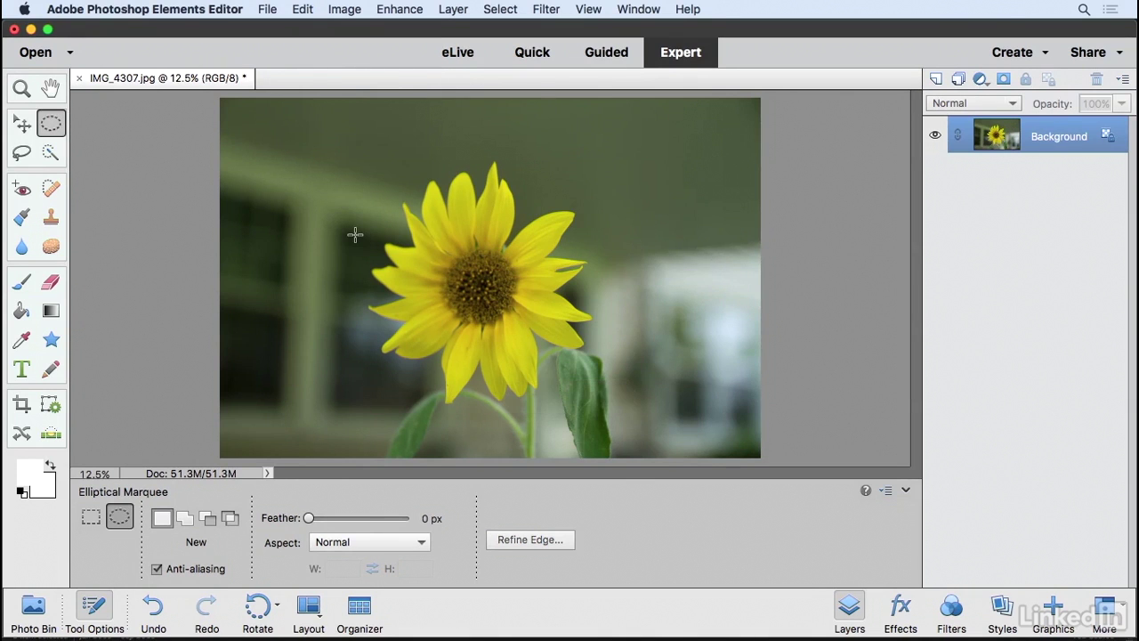
pyautogui.click(20, 154)
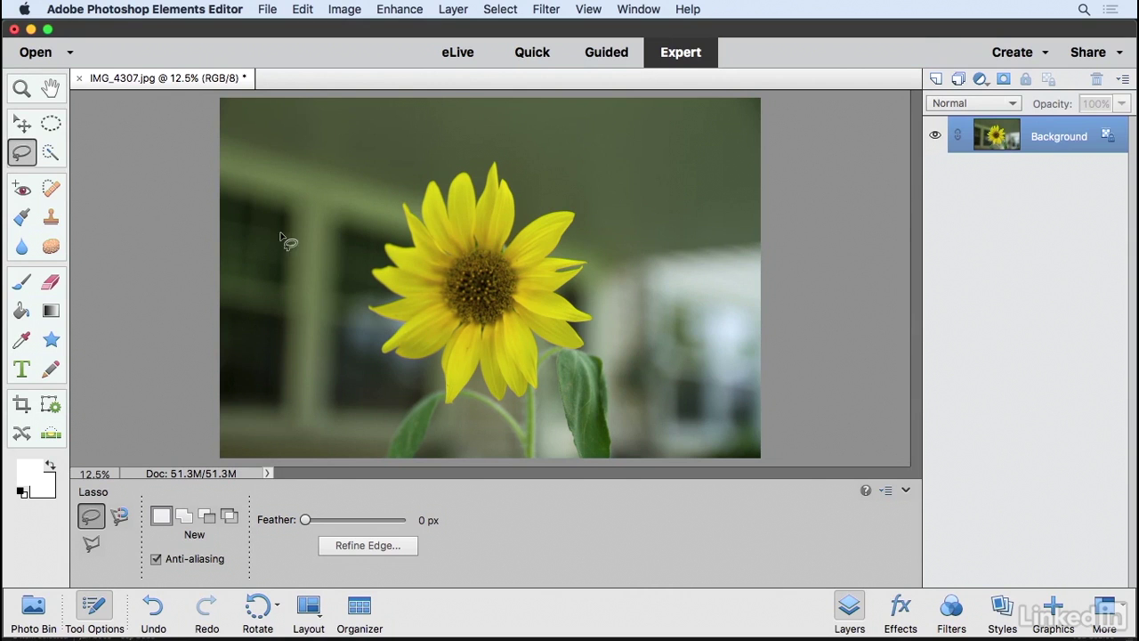
pyautogui.moveTo(282, 234)
pyautogui.mouseDown()
pyautogui.moveTo(367, 138)
pyautogui.moveTo(334, 228)
pyautogui.moveTo(371, 231)
pyautogui.moveTo(351, 262)
pyautogui.moveTo(310, 274)
pyautogui.moveTo(281, 249)
pyautogui.mouseUp()
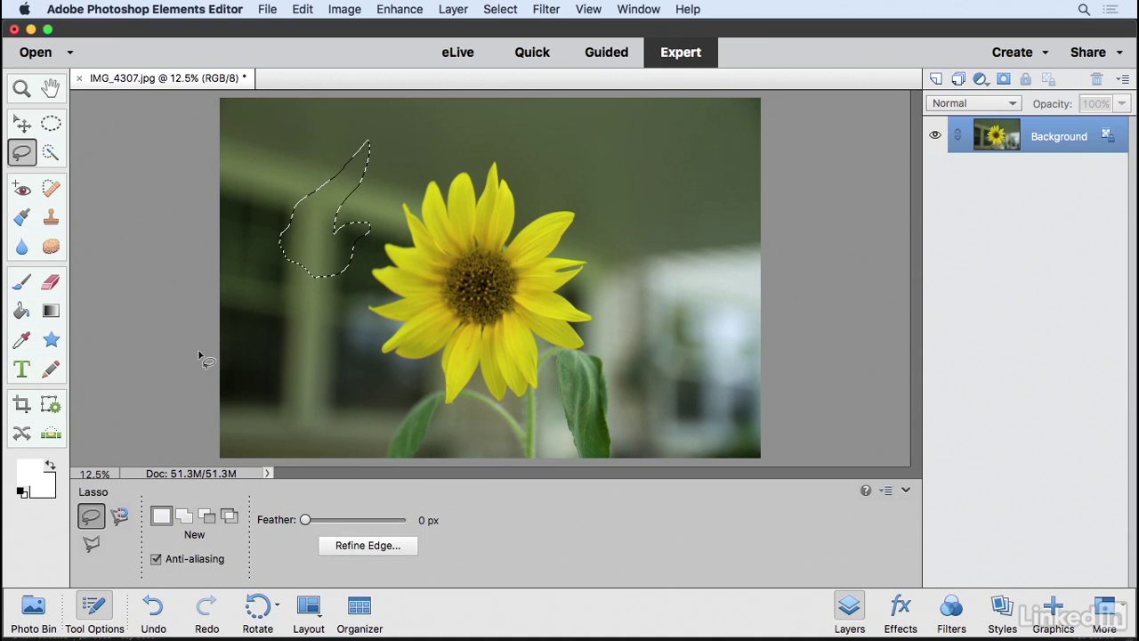
pyautogui.click(331, 308)
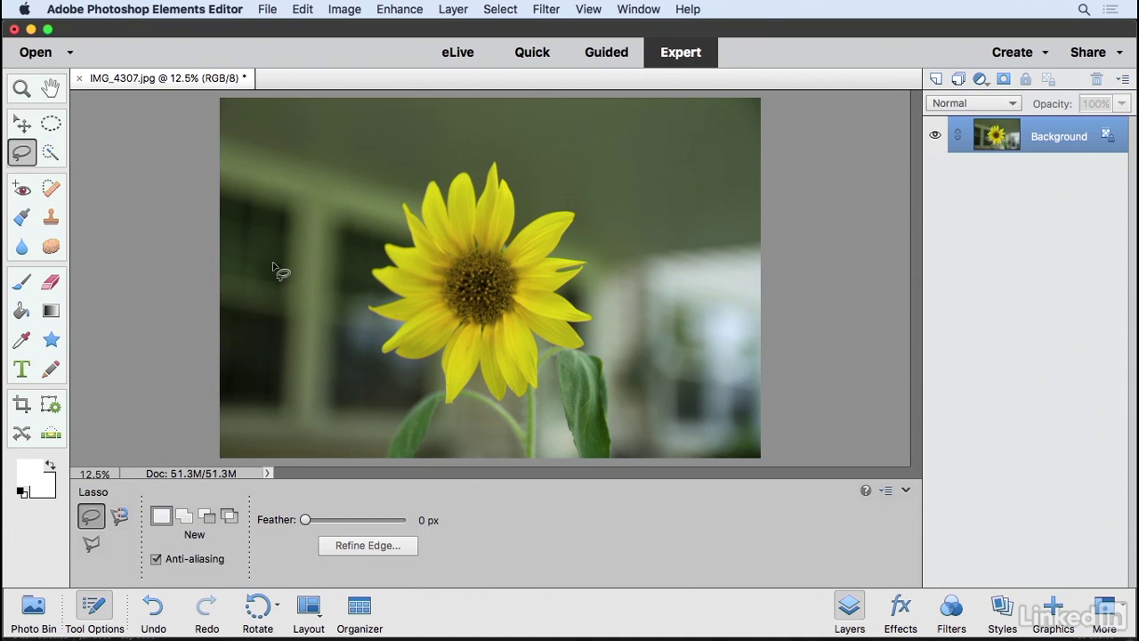
# - Brush the Quick Selection tool over the left petals and centre, extending to the whole sunflower
pyautogui.click(49, 155)
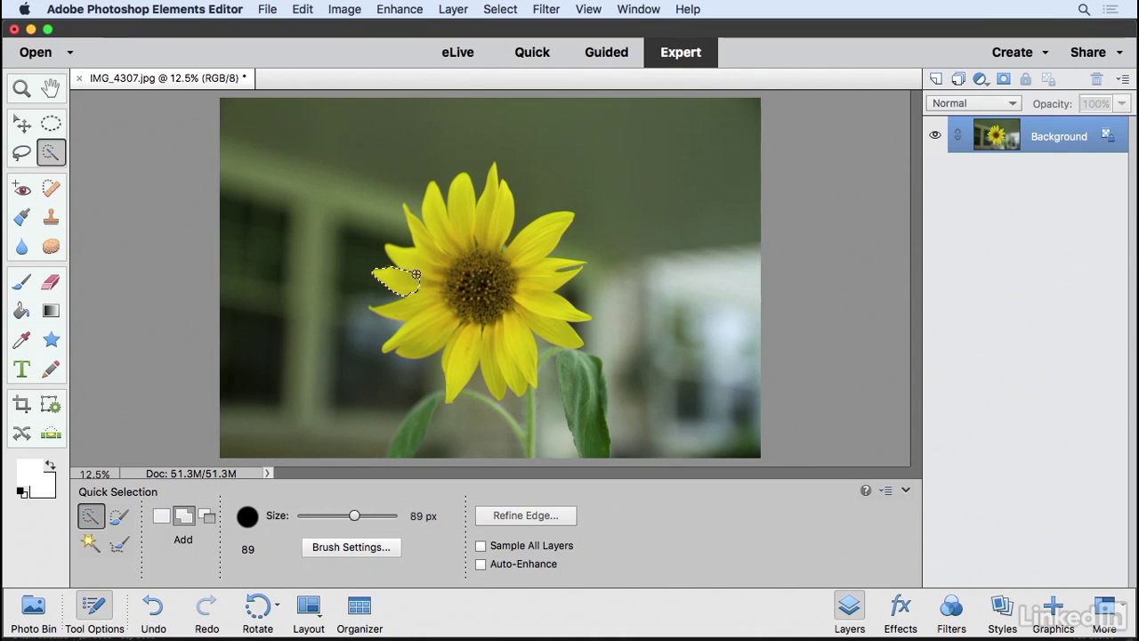
pyautogui.moveTo(408, 278)
pyautogui.mouseDown()
pyautogui.moveTo(391, 256)
pyautogui.moveTo(434, 267)
pyautogui.moveTo(436, 242)
pyautogui.mouseUp()
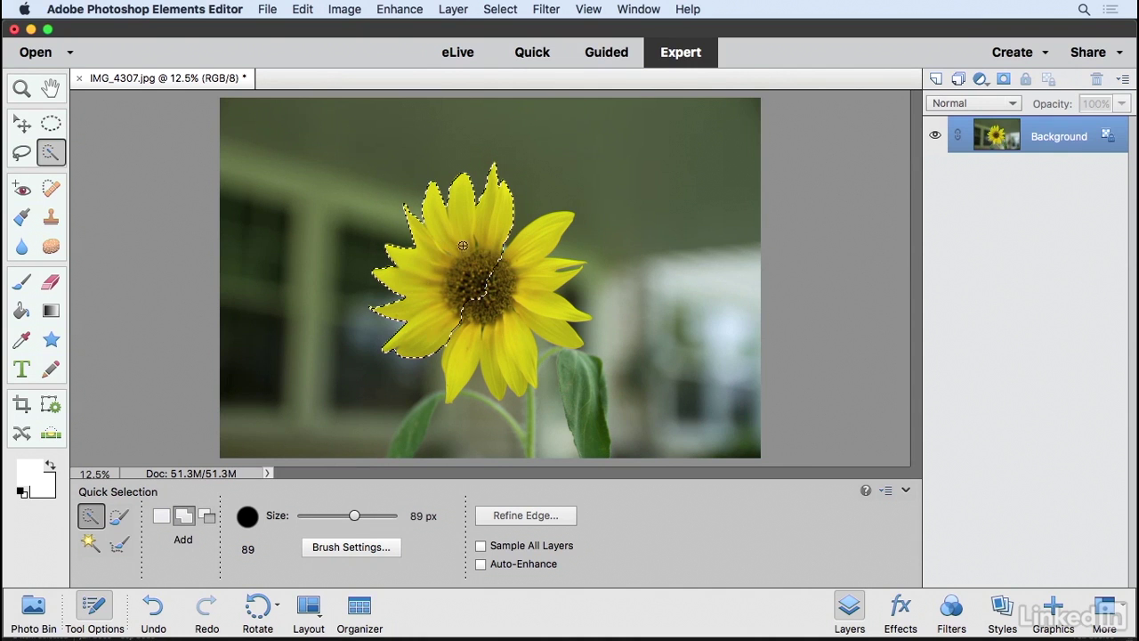
pyautogui.moveTo(500, 264); pyautogui.dragTo(517, 263)
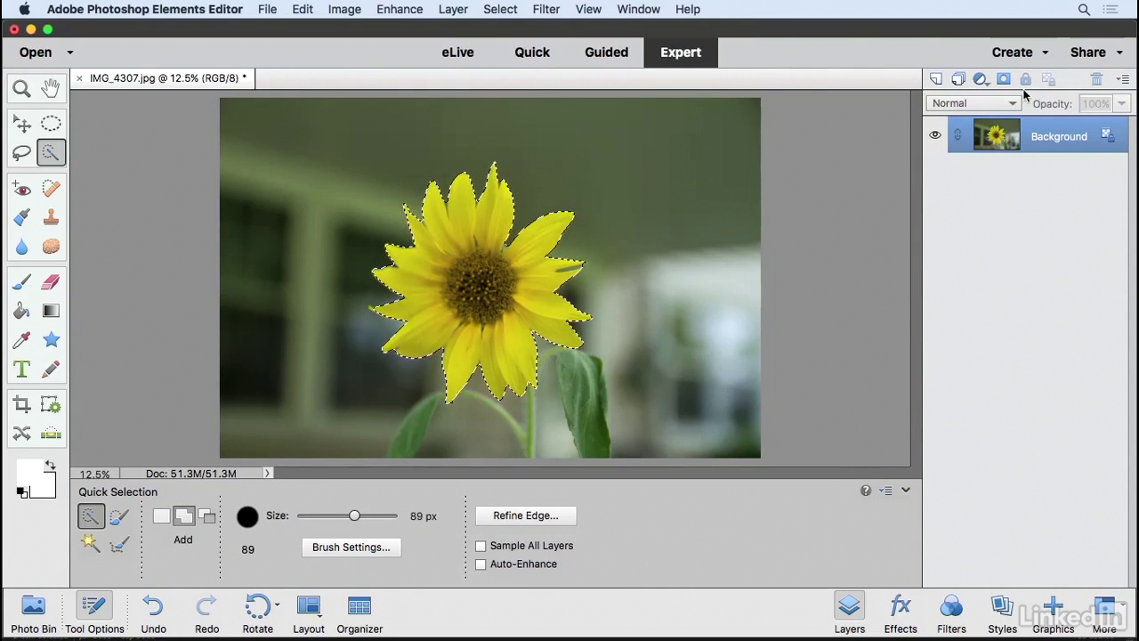
# - Add a Hue/Saturation layer masked to the sunflower with Hue at -12, turning petals orange
pyautogui.click(981, 79)
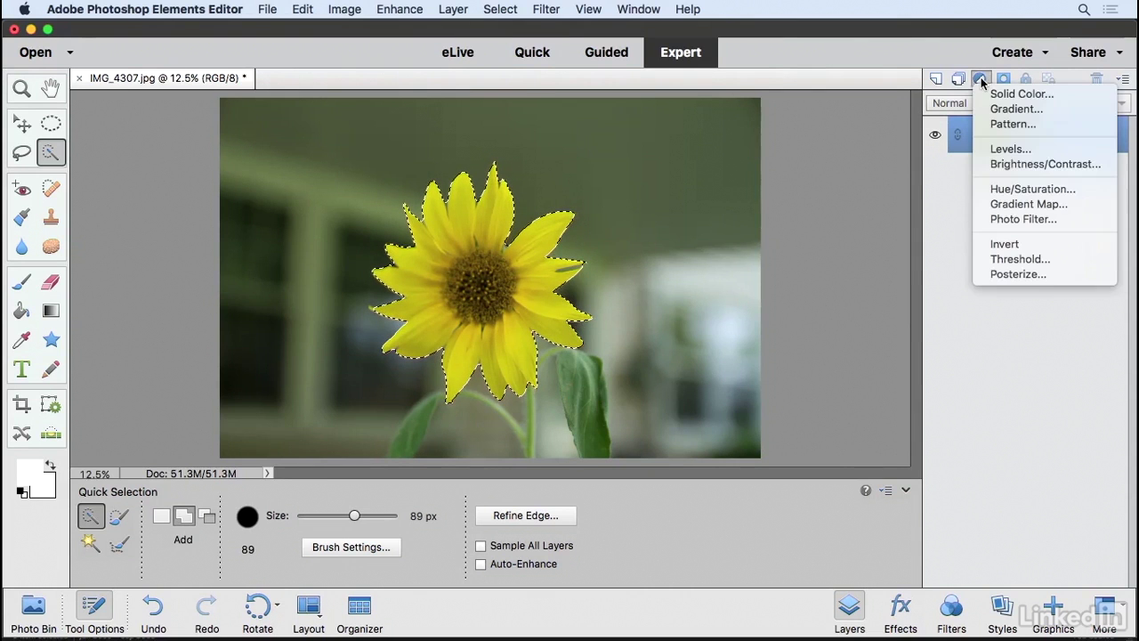
pyautogui.click(1007, 189)
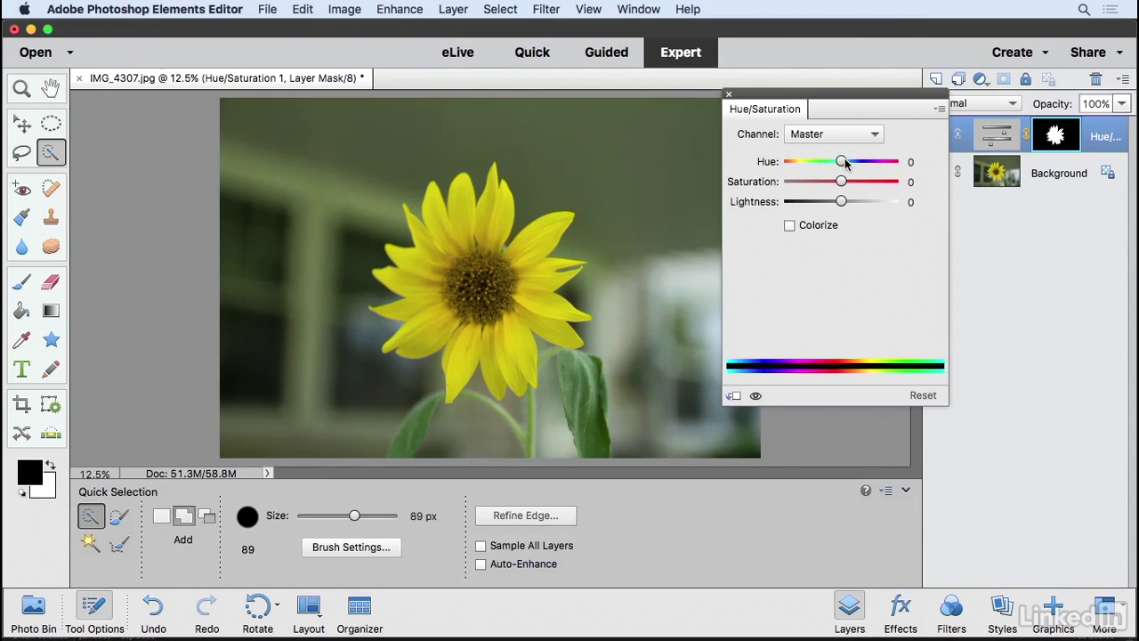
pyautogui.moveTo(845, 163); pyautogui.dragTo(835, 164)
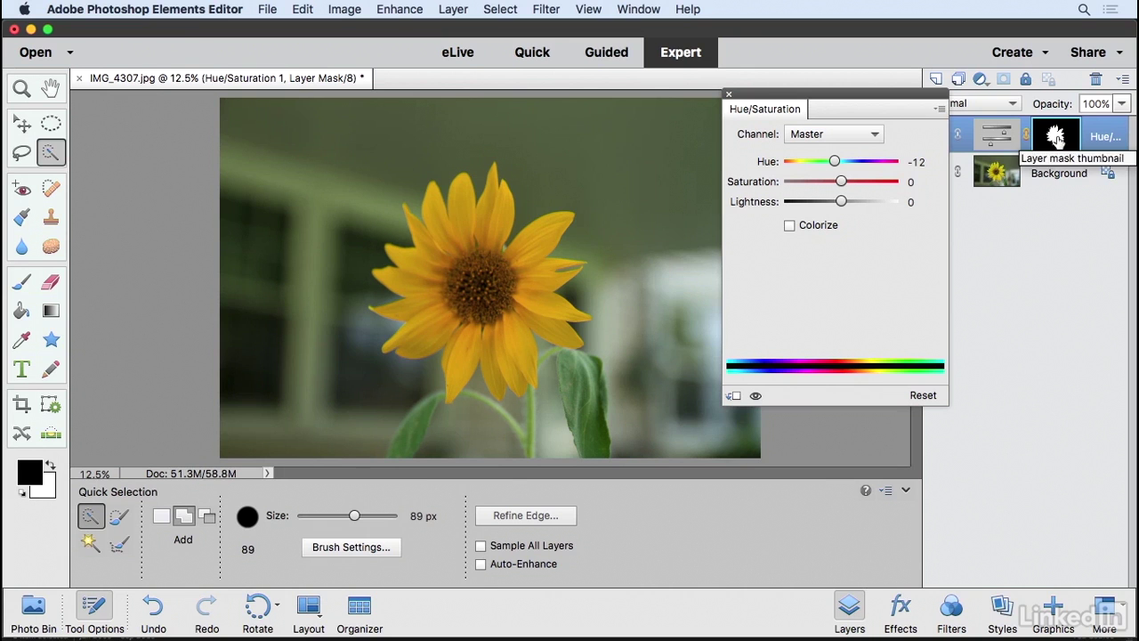
pyautogui.click(729, 94)
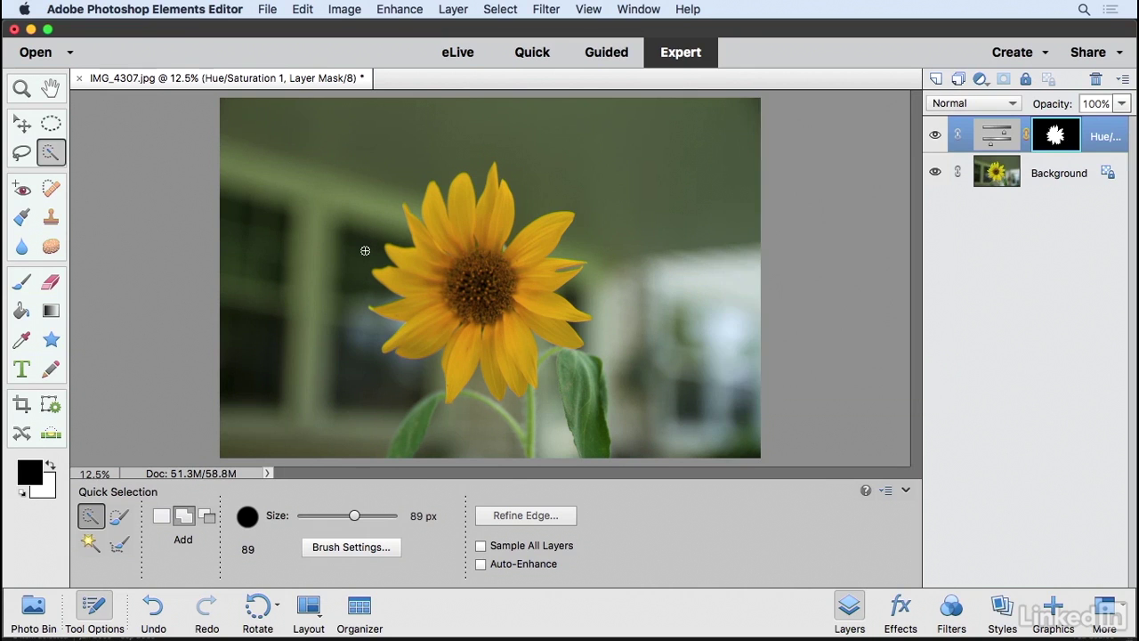